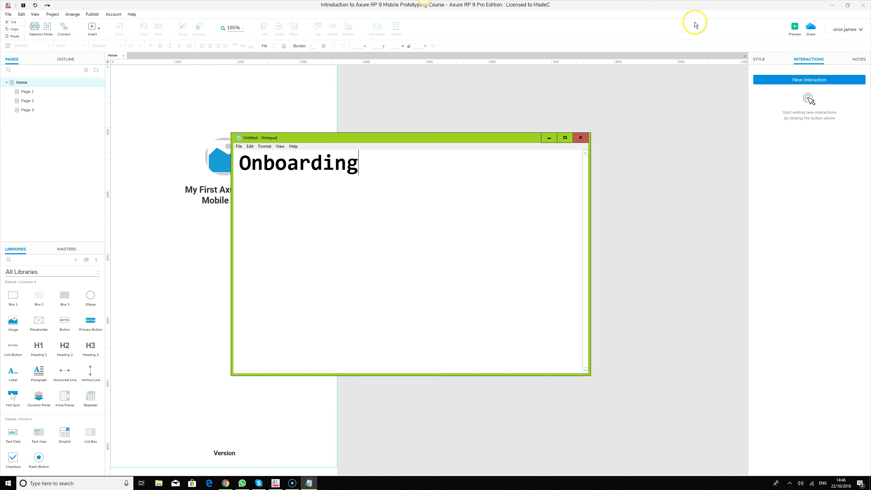
# Step: Minimize the Notepad note reading Onboarding and select the Home page in Axure
pyautogui.click(549, 138)
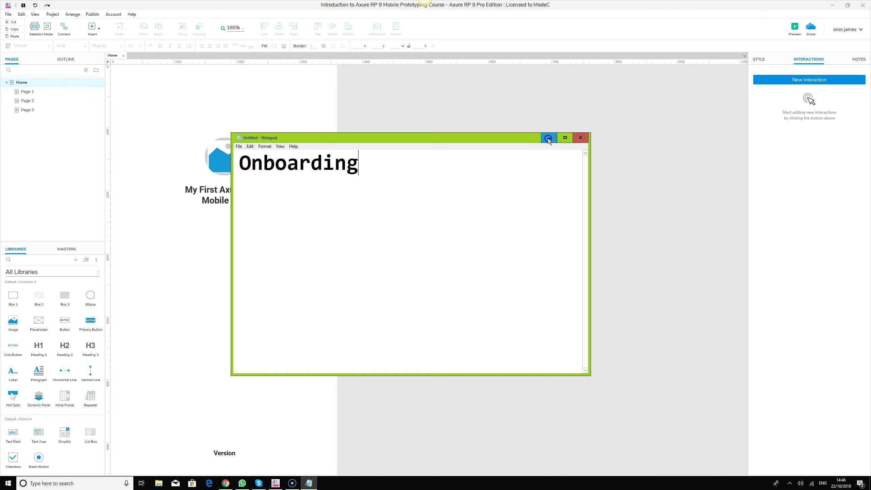
pyautogui.click(20, 83)
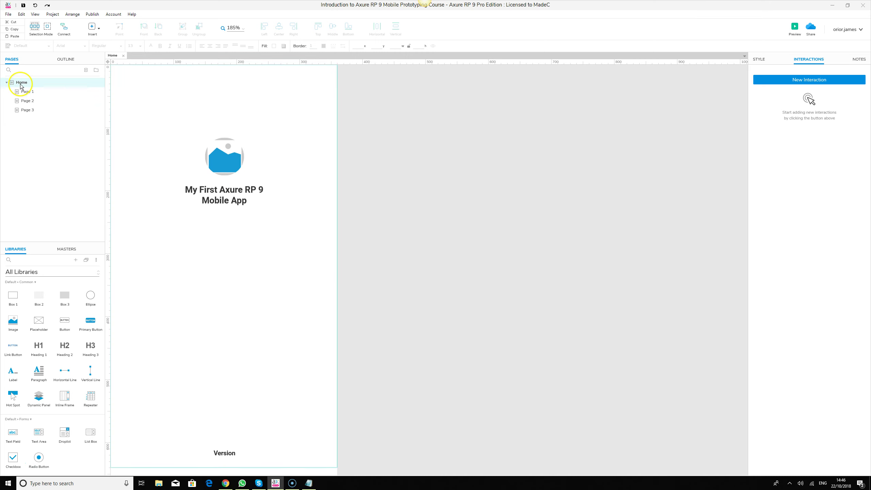
# Step: Rename the Home page to Splash and Page 1 to Onboarding, correcting typos
pyautogui.click(22, 85)
pyautogui.write('Splash')
pyautogui.click(84, 176)
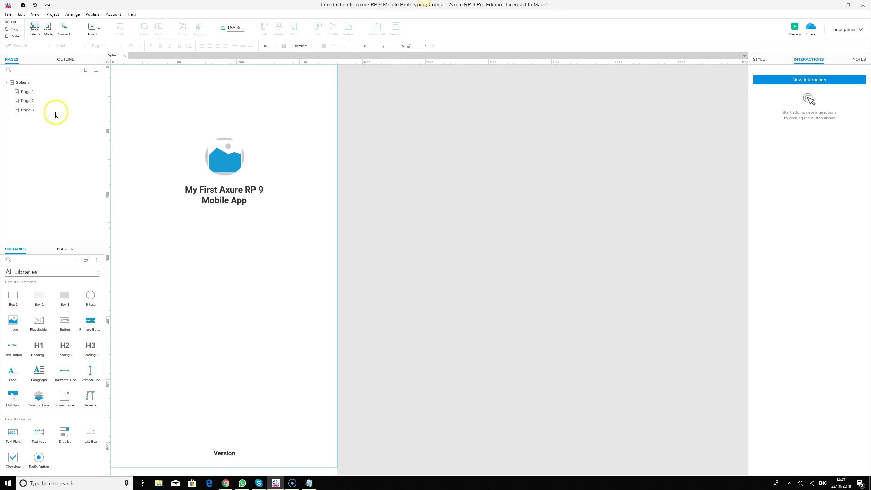
pyautogui.click(33, 92)
pyautogui.click(33, 93)
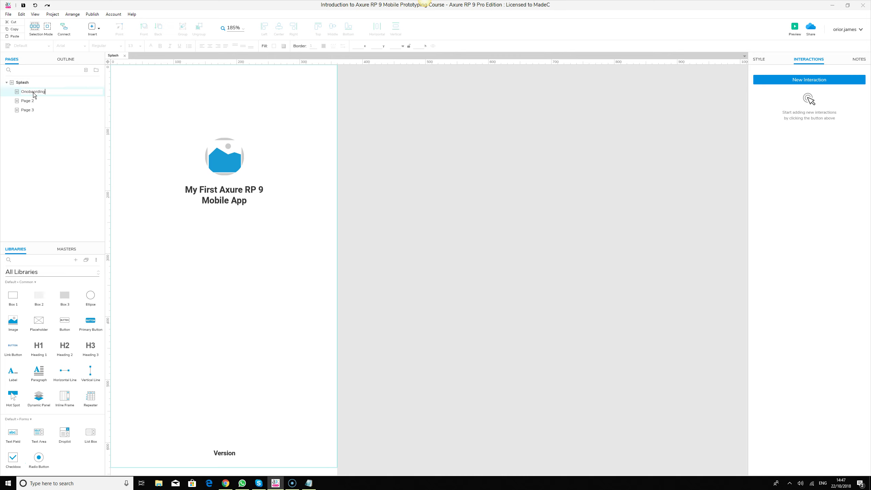
pyautogui.click(67, 98)
pyautogui.press('BackSpace')
pyautogui.press('BackSpace')
pyautogui.press('BackSpace')
pyautogui.press('BackSpace')
pyautogui.write('ordi')
pyautogui.press('BackSpace')
pyautogui.press('BackSpace')
pyautogui.press('BackSpace')
pyautogui.press('BackSpace')
pyautogui.press('BackSpace')
pyautogui.press('BackSpace')
pyautogui.press('BackSpace')
pyautogui.write('boarding')
pyautogui.click(65, 142)
pyautogui.click(68, 108)
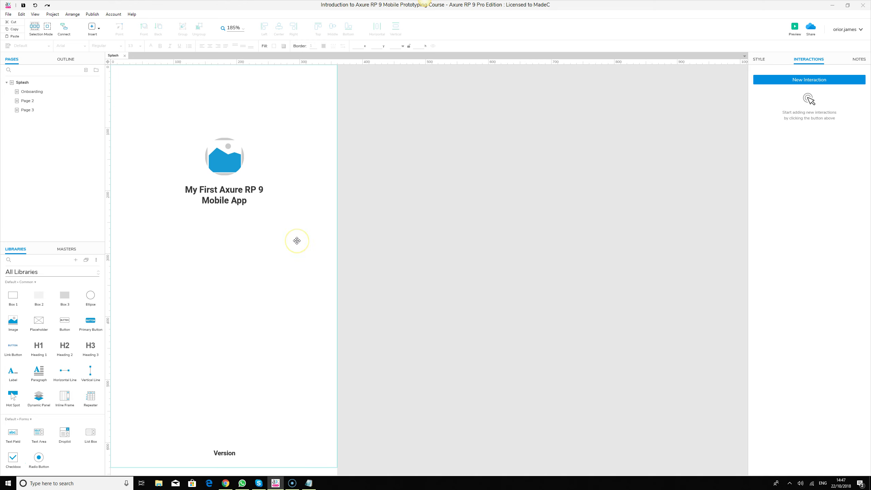
# Step: Preview the Splash page in the browser
pyautogui.click(297, 135)
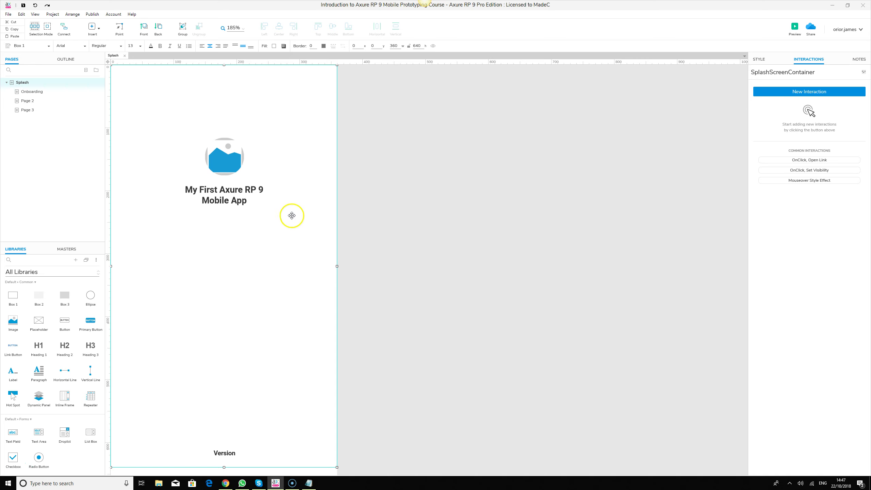
pyautogui.click(38, 95)
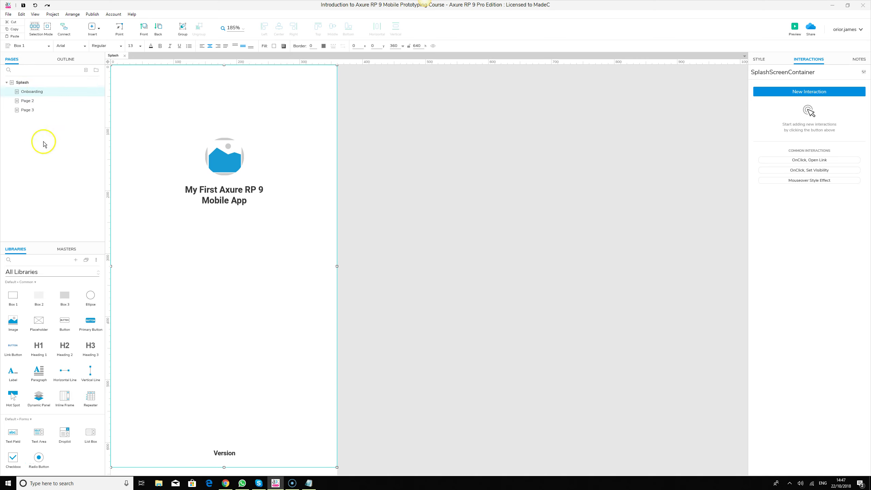
pyautogui.click(795, 27)
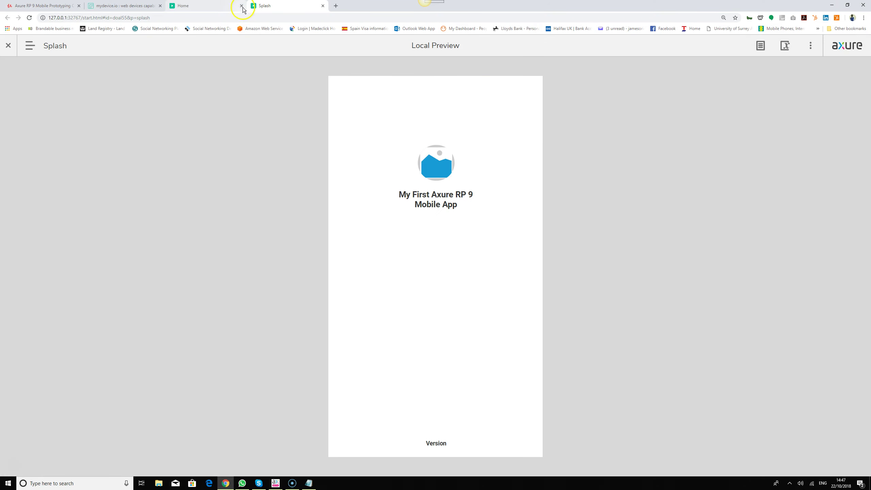
# Step: Close the outdated Home preview tab in Chrome and return to the Axure editor
pyautogui.click(242, 5)
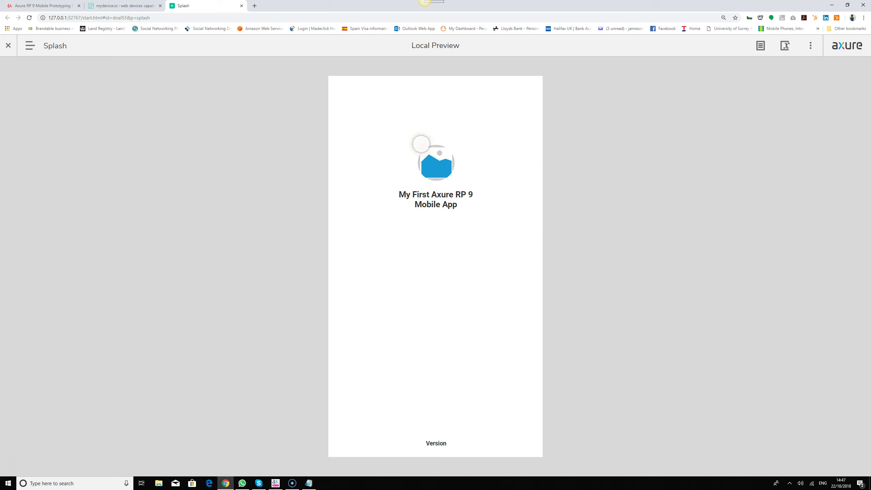
pyautogui.click(276, 483)
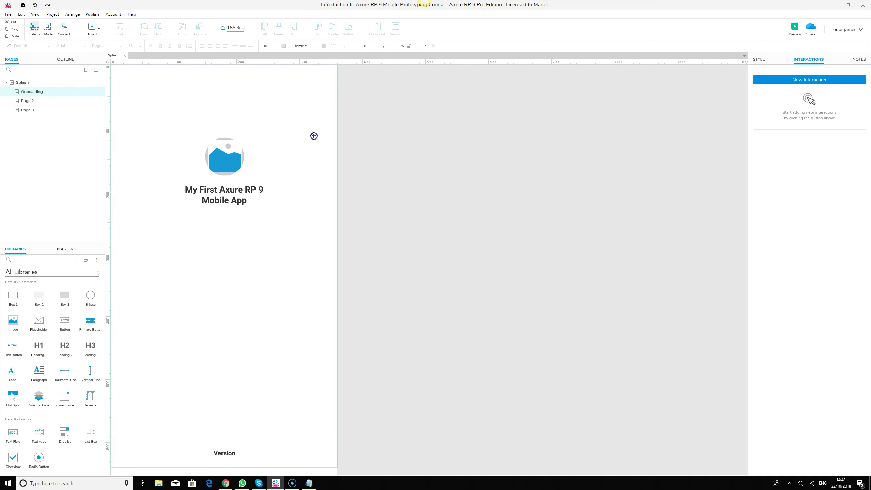
# Step: Delete the Onboarding page and Page 2 from the page list
pyautogui.click(313, 146)
pyautogui.click(754, 59)
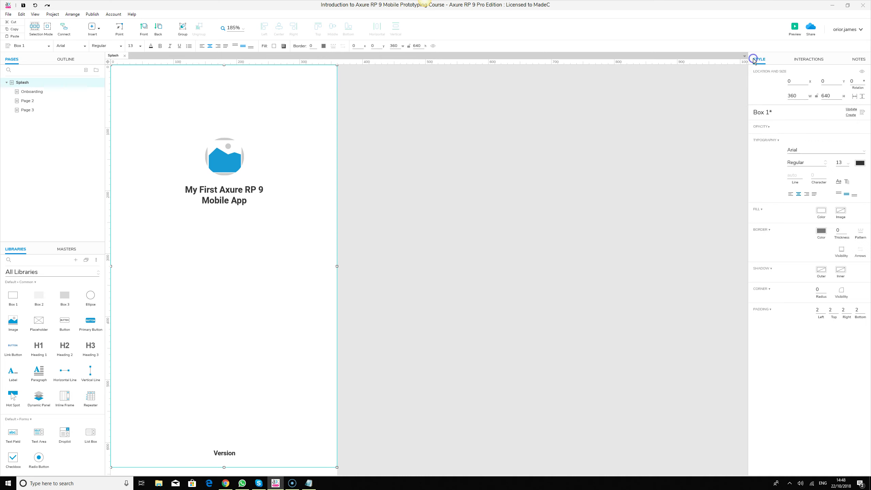
pyautogui.click(475, 249)
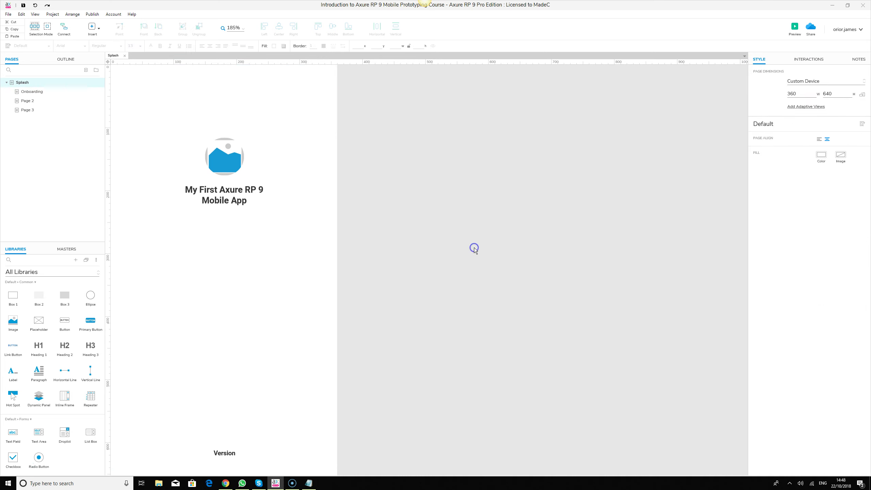
pyautogui.click(25, 93)
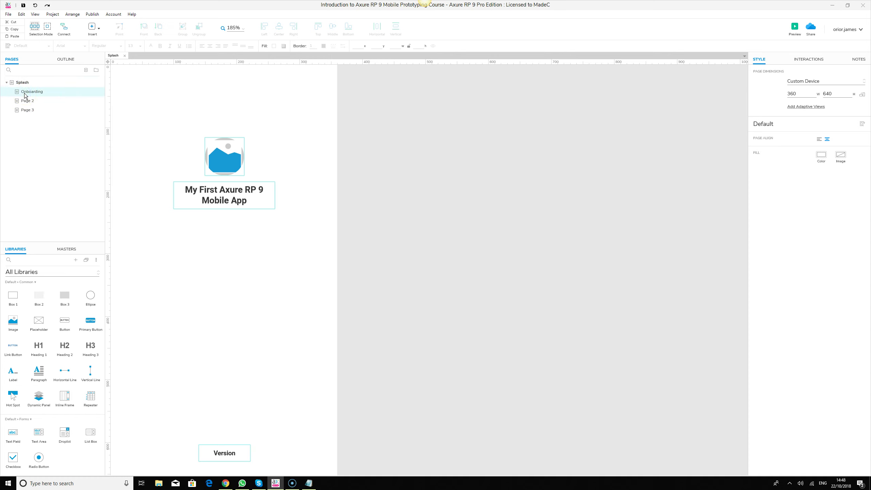
pyautogui.press('Delete')
pyautogui.click(24, 93)
pyautogui.press('Delete')
pyautogui.press('Delete')
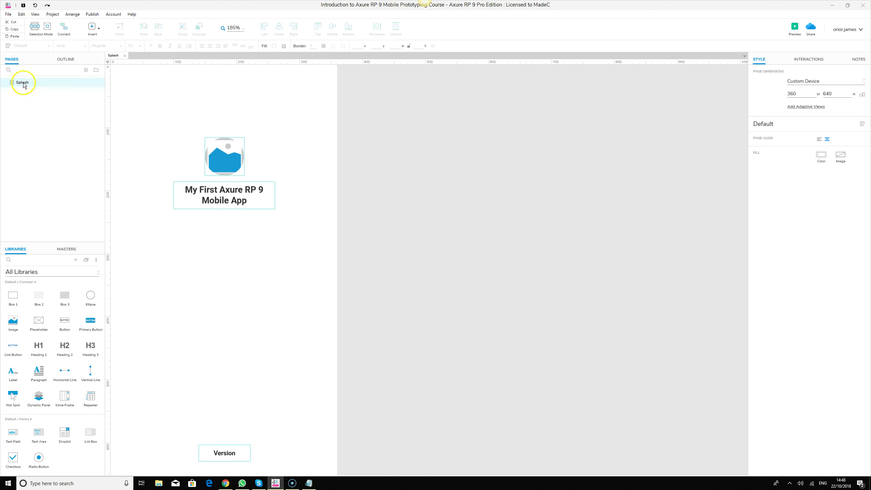
# Step: Duplicate the Splash page and rename the Splash (1) copy to Onboarding
pyautogui.rightClick(23, 82)
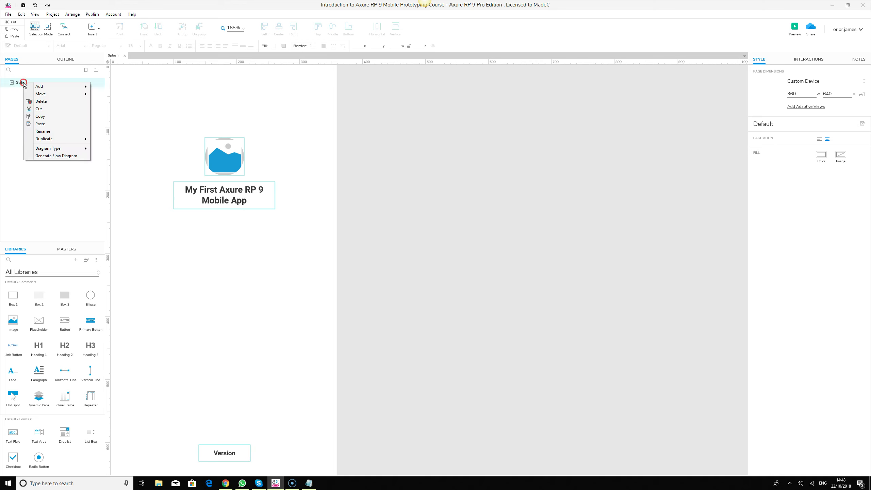
pyautogui.click(59, 139)
pyautogui.click(108, 139)
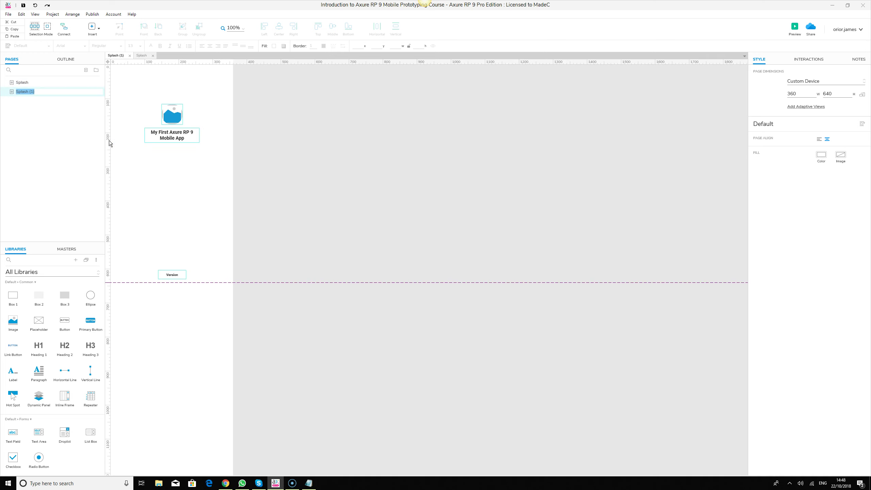
pyautogui.click(31, 91)
pyautogui.click(33, 91)
pyautogui.write('Onboarding')
pyautogui.click(33, 145)
pyautogui.click(27, 104)
# Step: Open Onboarding and inspect its copied container, logo, title and Version group
pyautogui.click(53, 120)
pyautogui.click(157, 157)
pyautogui.click(179, 135)
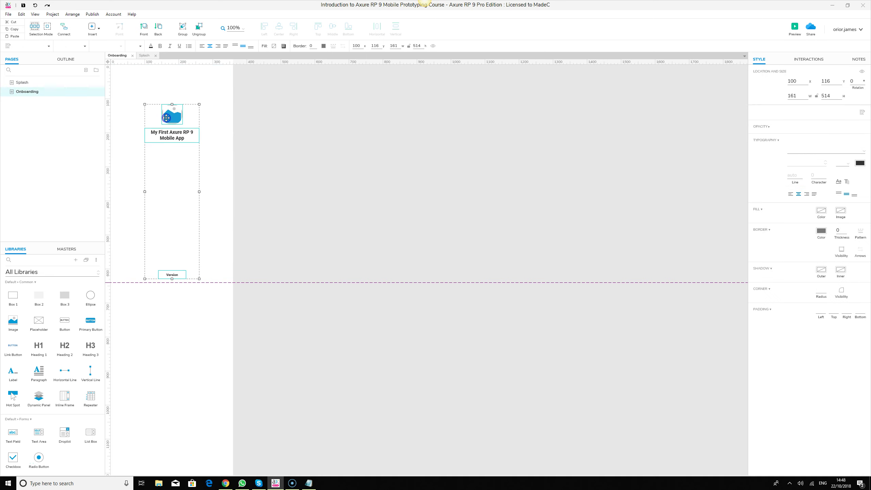
pyautogui.click(179, 136)
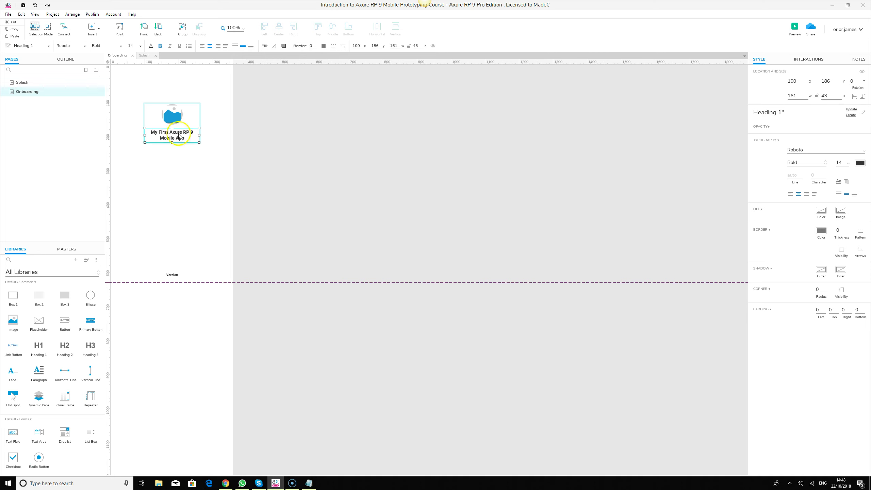
pyautogui.click(34, 92)
pyautogui.click(194, 165)
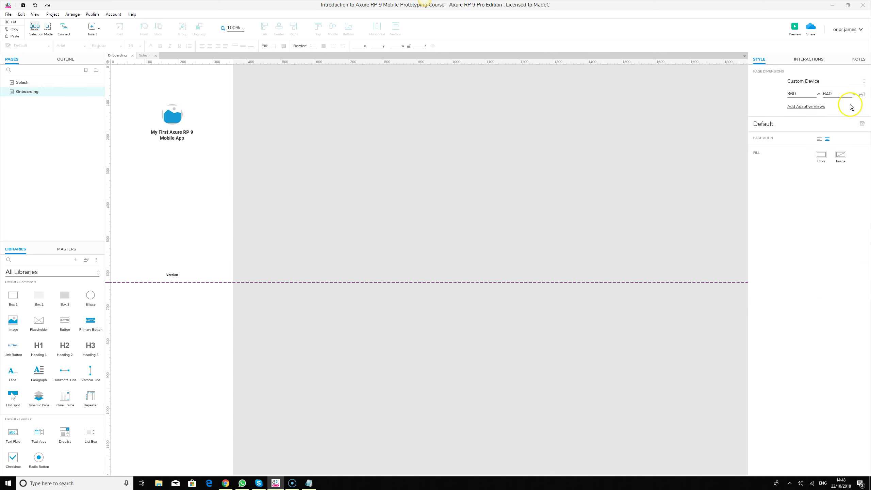
# Step: Review the Onboarding page width and height, leaving the dimensions unchanged
pyautogui.doubleClick(795, 94)
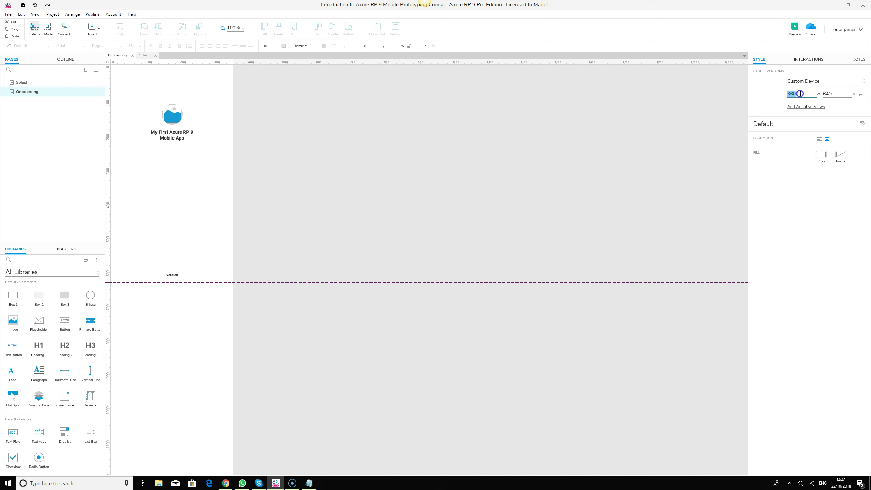
pyautogui.click(838, 95)
pyautogui.click(390, 192)
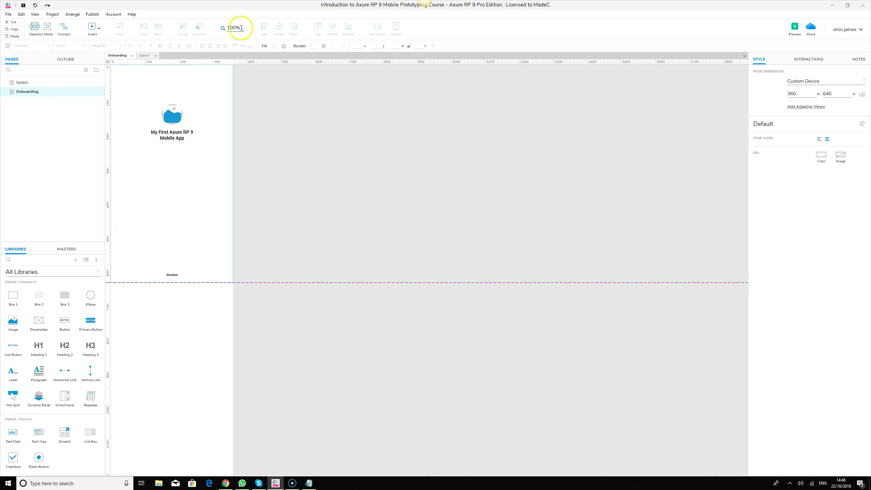
pyautogui.click(24, 84)
pyautogui.click(25, 91)
# Step: Zoom to 185% and delete the icon, title and Version group from Onboarding
pyautogui.click(241, 27)
pyautogui.write('185')
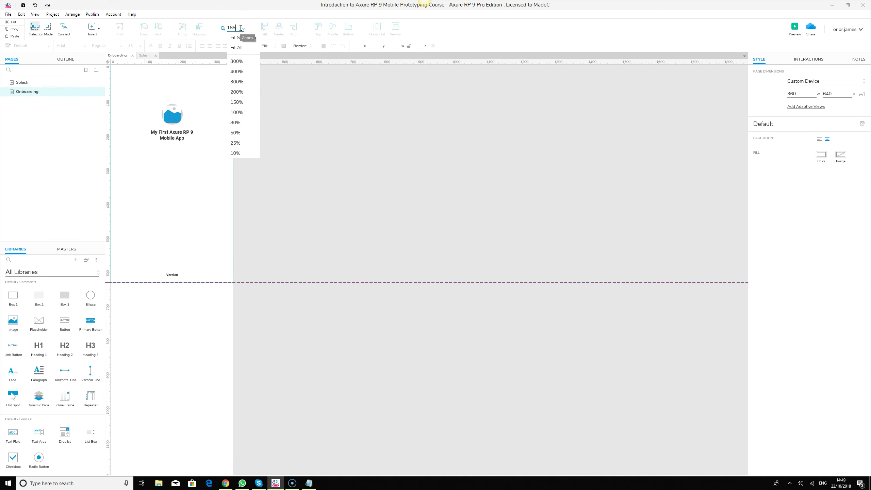
pyautogui.press('Return')
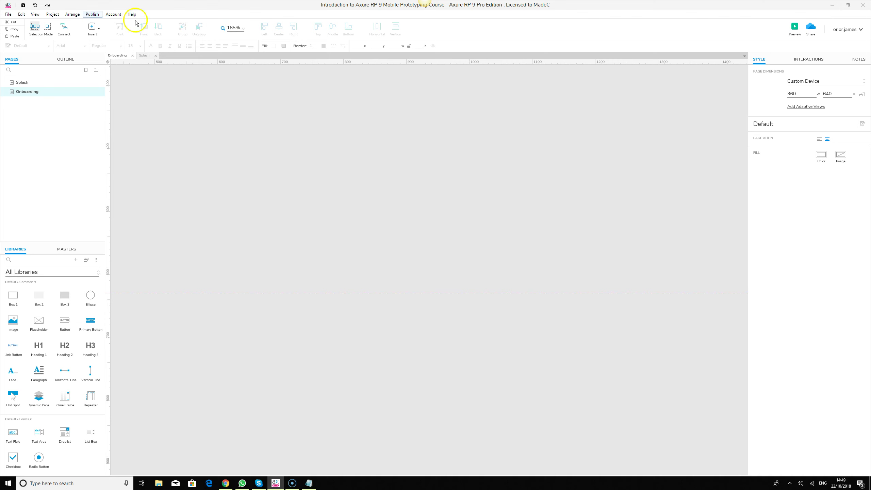
pyautogui.click(108, 63)
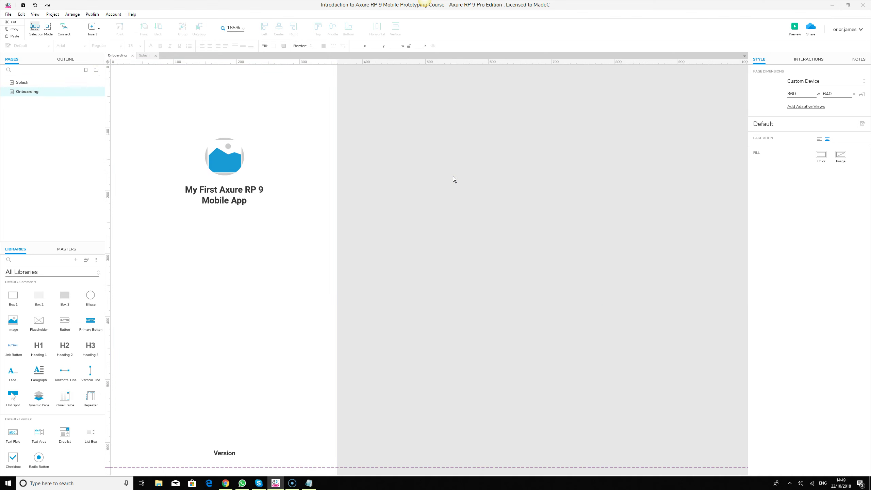
pyautogui.click(223, 160)
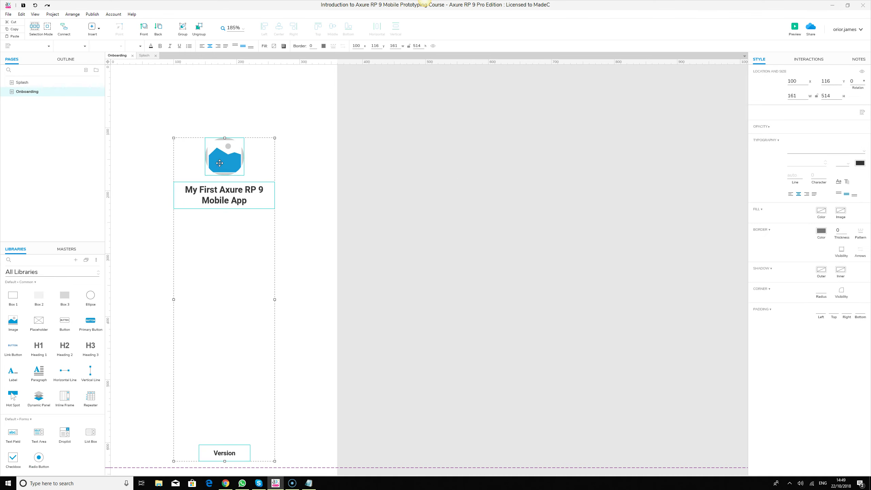
pyautogui.press('Delete')
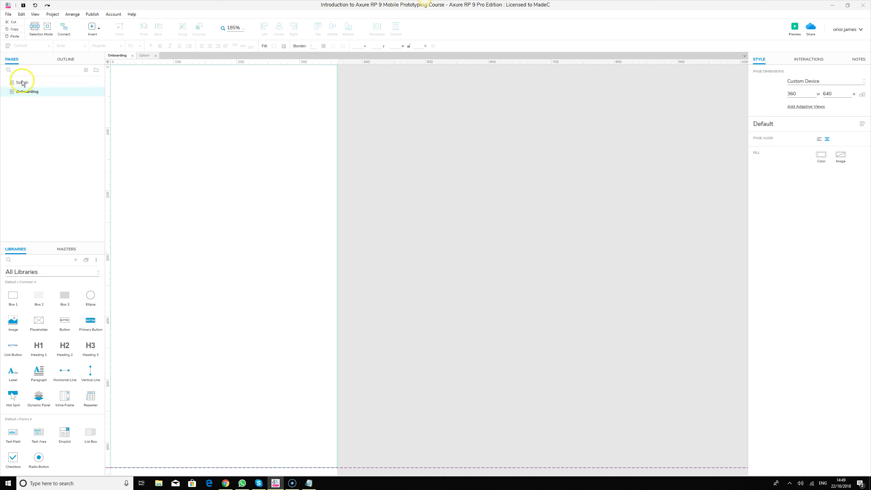
# Step: Nest the Onboarding page beneath Splash in the page tree
pyautogui.moveTo(24, 90); pyautogui.dragTo(31, 90)
pyautogui.click(22, 83)
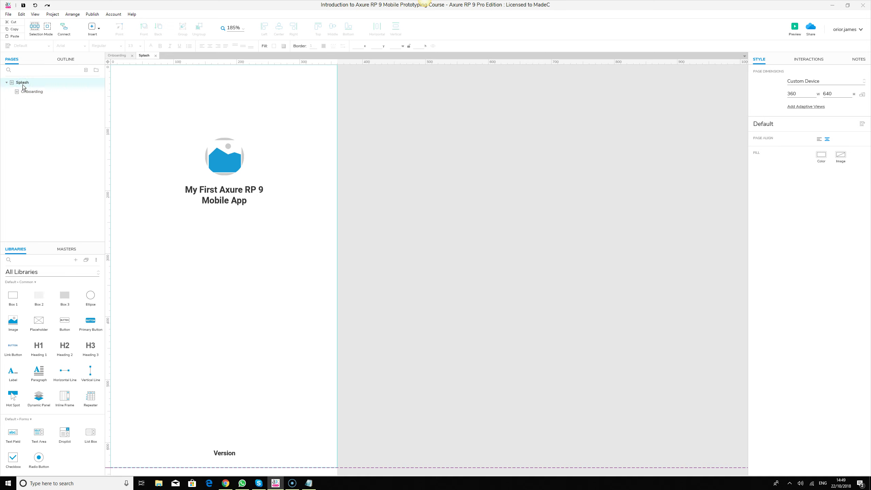
pyautogui.click(28, 92)
# Step: Select the Splash page's background container and show its interactions
pyautogui.click(22, 83)
pyautogui.click(30, 95)
pyautogui.click(31, 91)
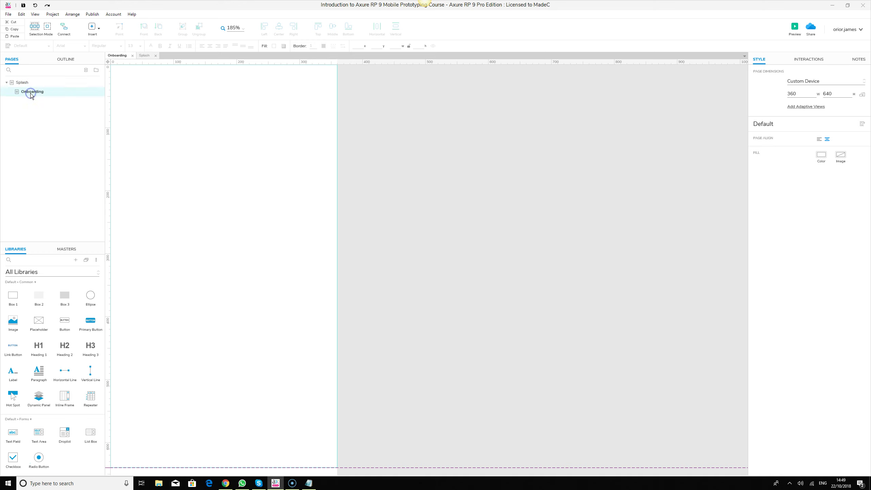
pyautogui.click(24, 83)
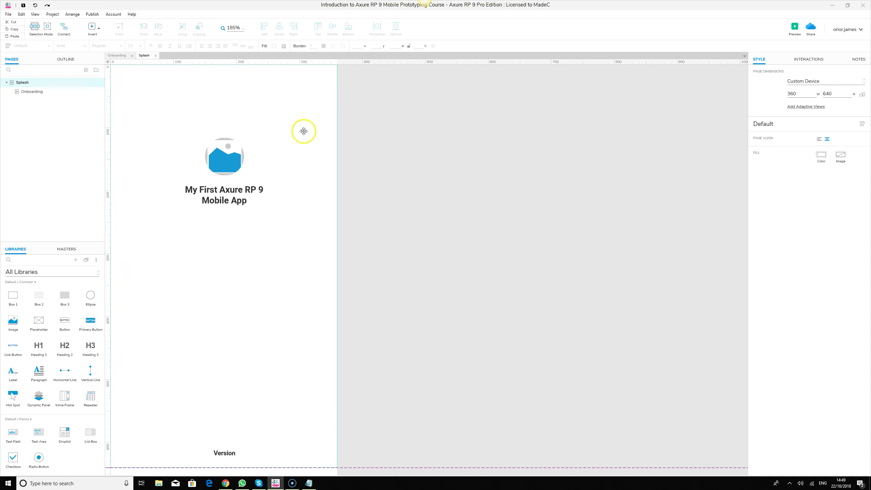
pyautogui.click(316, 114)
pyautogui.click(806, 59)
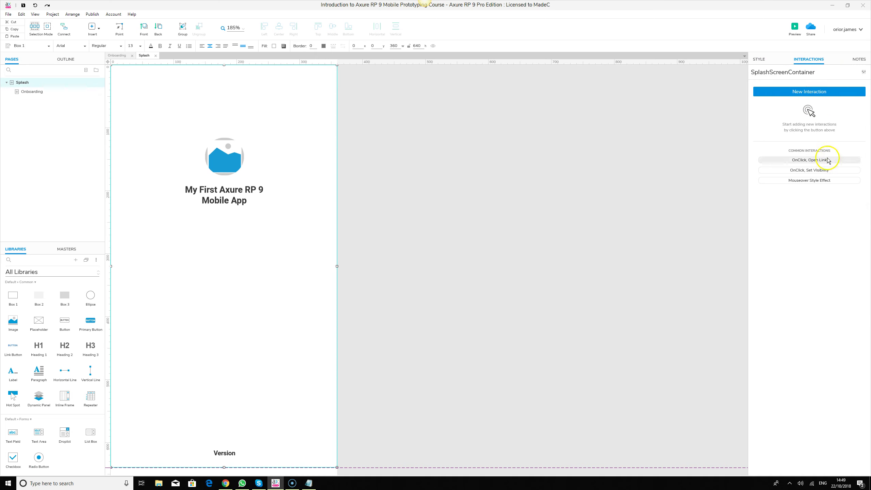
# Step: Dismiss the container's event list and deselect it to work on the page
pyautogui.click(813, 95)
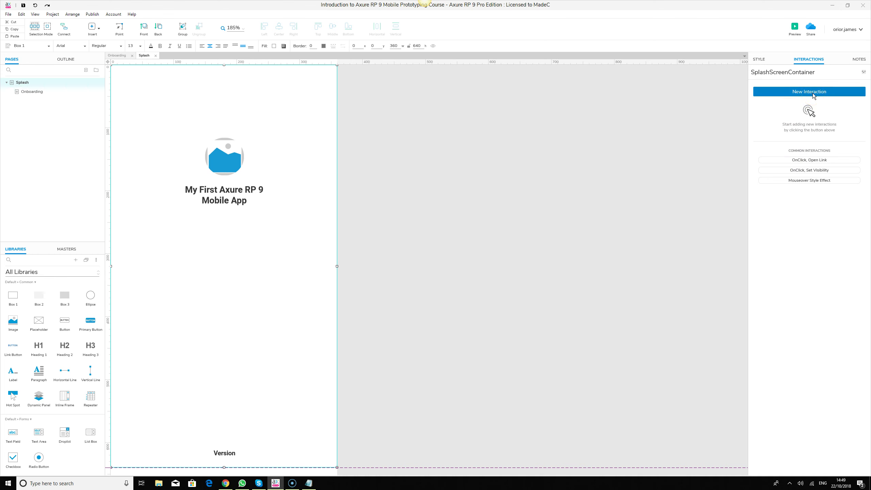
pyautogui.click(813, 92)
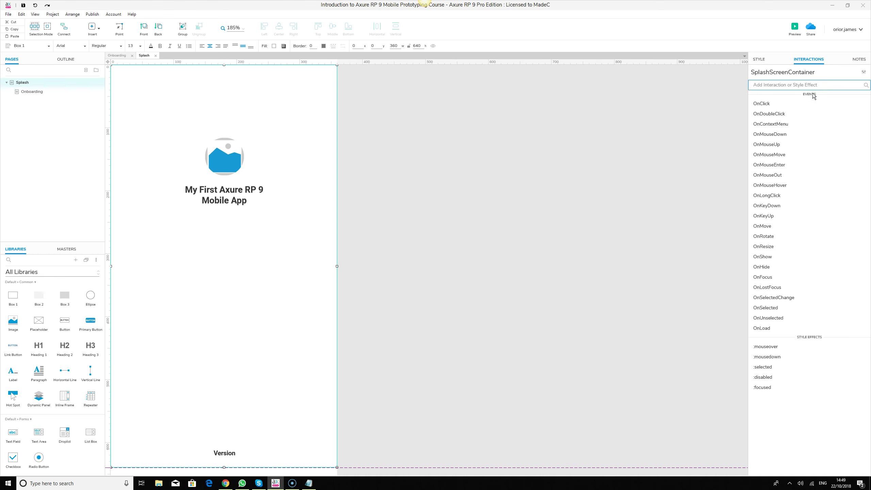
pyautogui.press('Down')
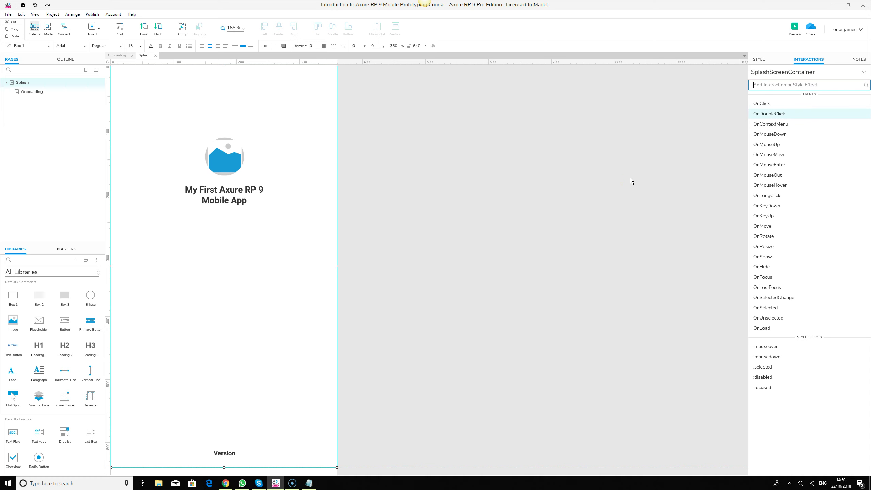
pyautogui.press('Escape')
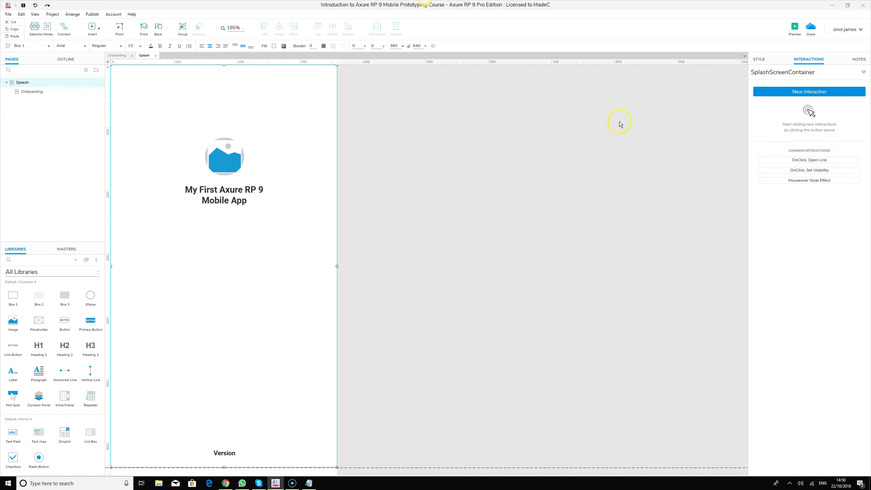
pyautogui.click(764, 60)
pyautogui.click(545, 155)
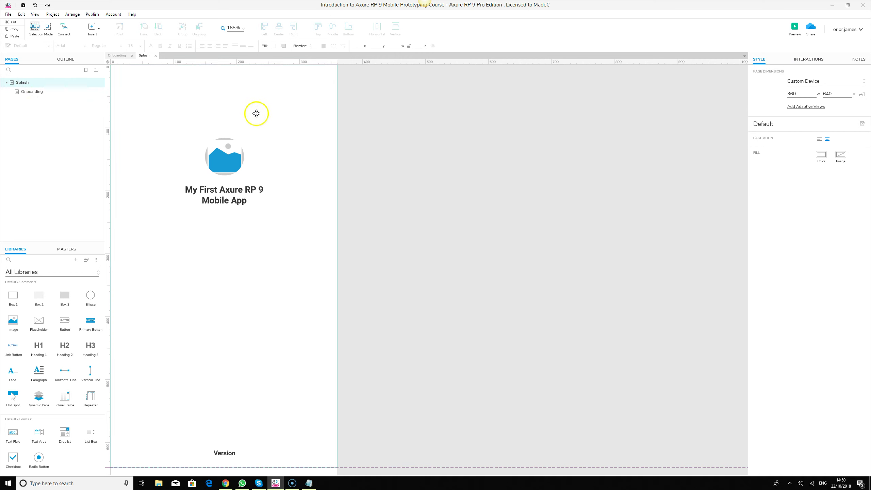
# Step: Add an OnPageLoad interaction with an Open Link action targeting Onboarding
pyautogui.click(816, 60)
pyautogui.click(810, 80)
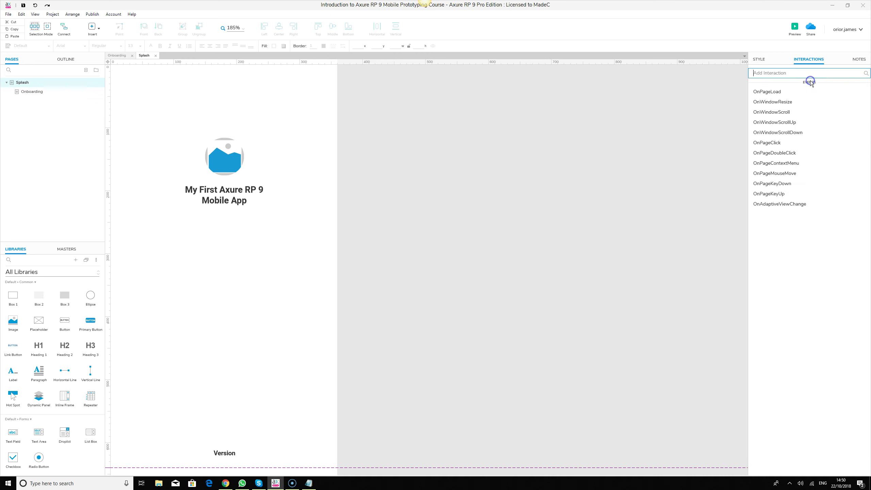
pyautogui.click(768, 92)
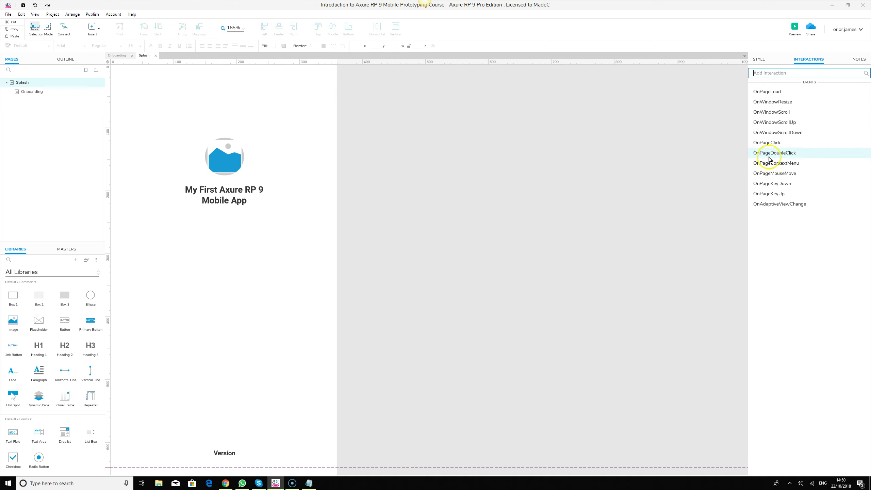
pyautogui.click(777, 96)
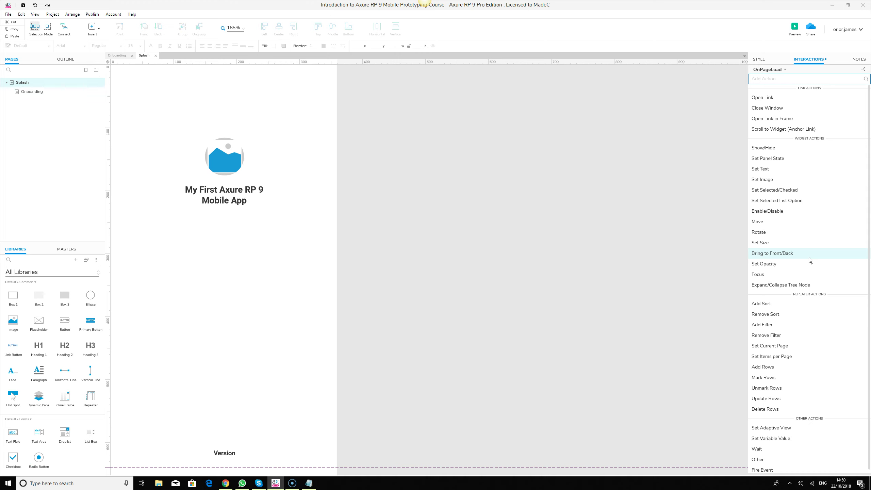
pyautogui.click(766, 98)
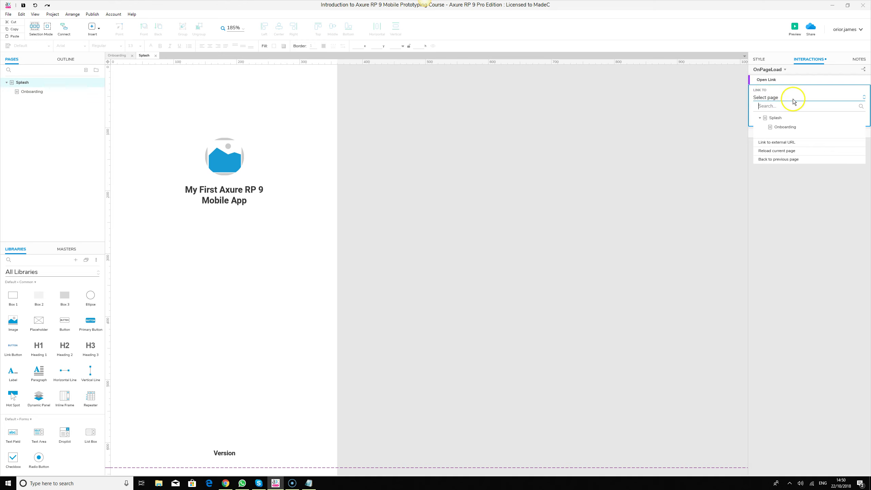
pyautogui.click(785, 127)
pyautogui.click(852, 120)
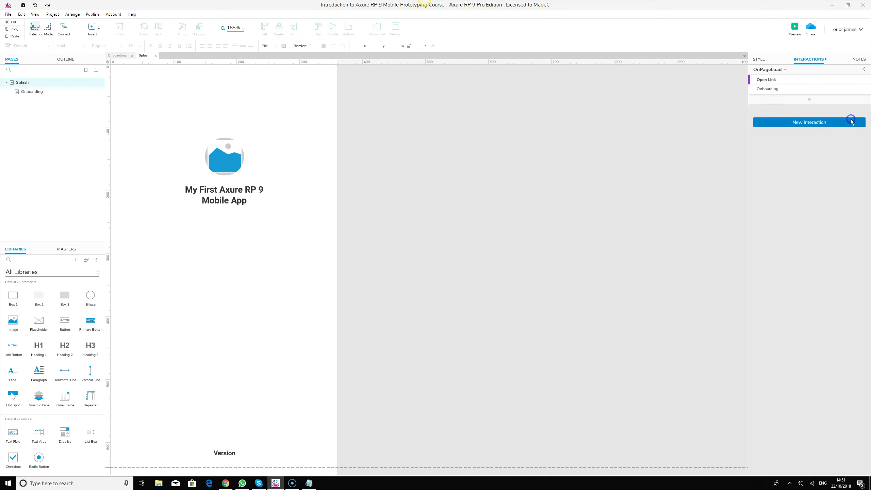
pyautogui.click(819, 178)
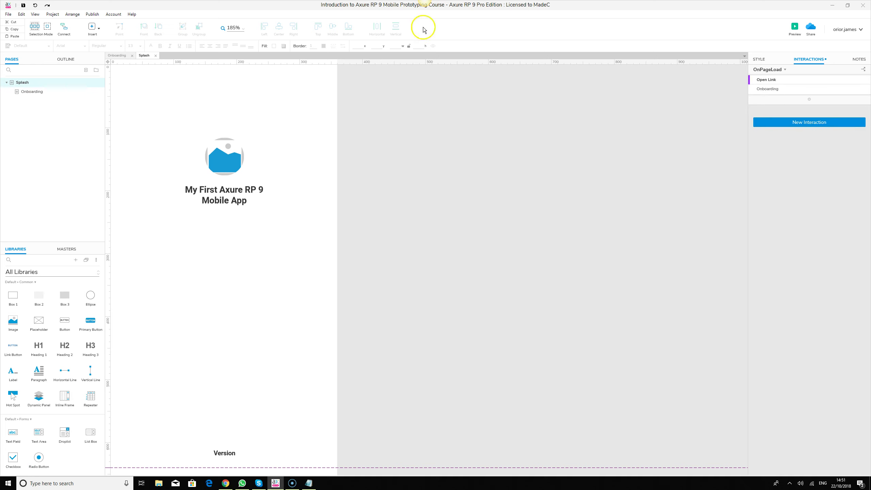
# Step: Save the project and preview it in Chrome, landing on the blank Onboarding page
pyautogui.click(13, 17)
pyautogui.click(19, 54)
pyautogui.click(795, 28)
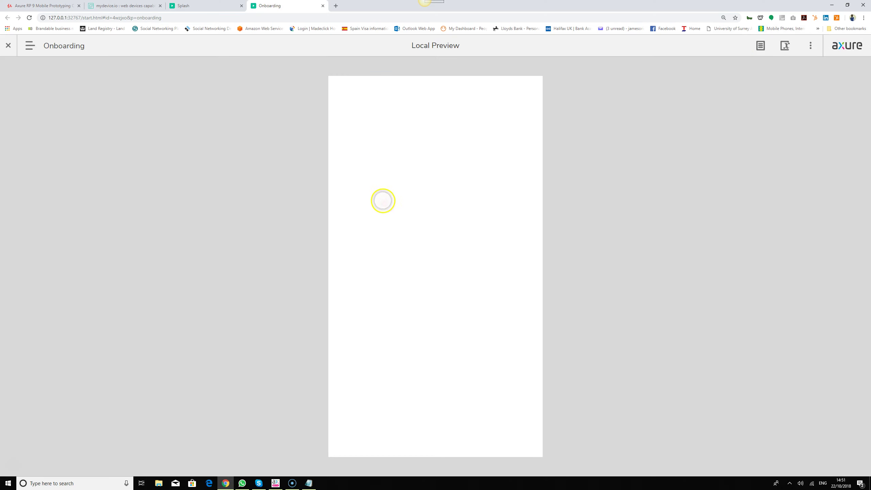
pyautogui.click(275, 483)
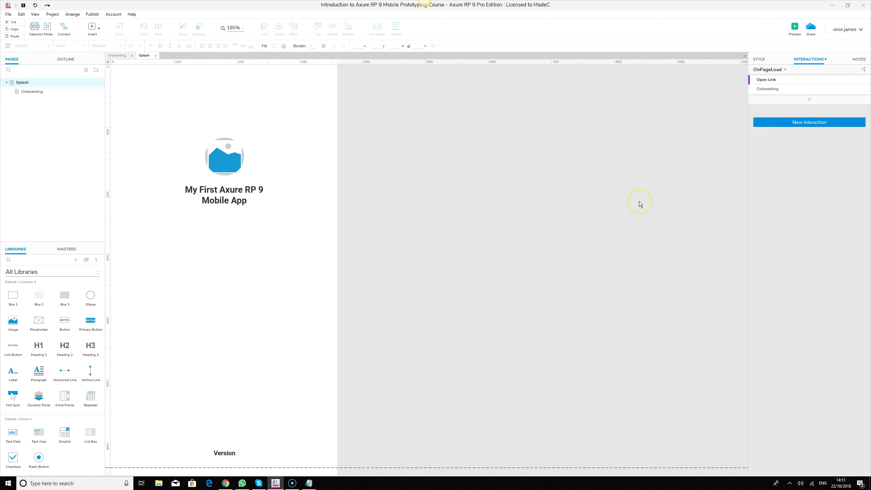
# Step: Confirm the Open Link action opens Onboarding in the Current Window
pyautogui.click(799, 88)
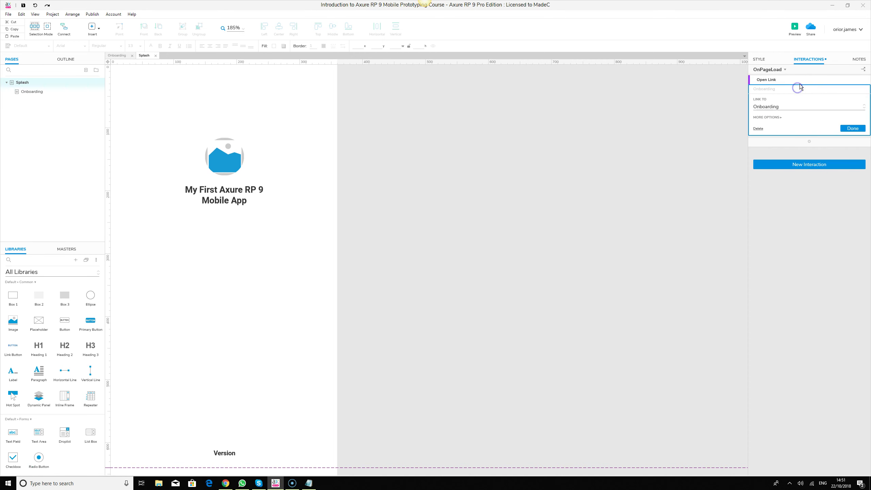
pyautogui.click(772, 117)
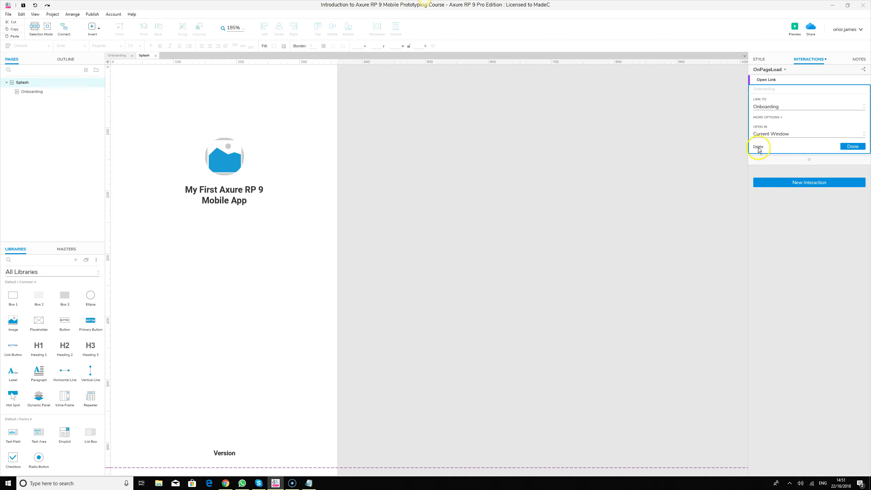
pyautogui.click(779, 136)
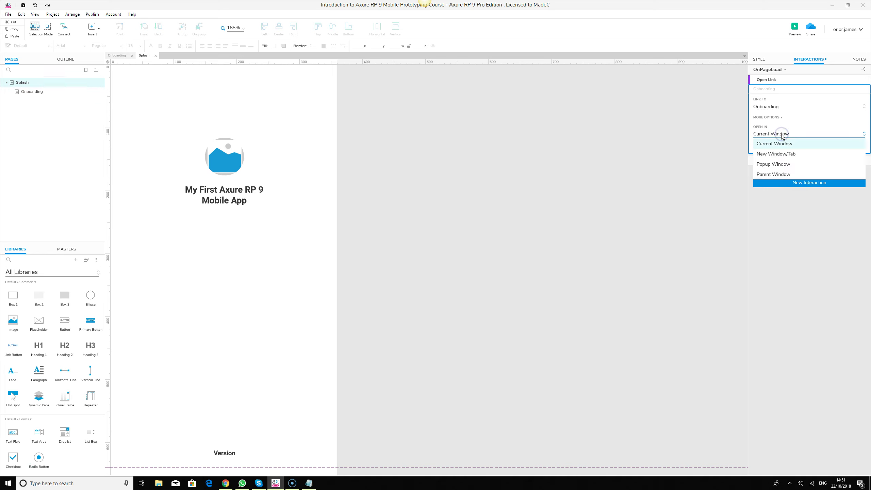
pyautogui.click(780, 141)
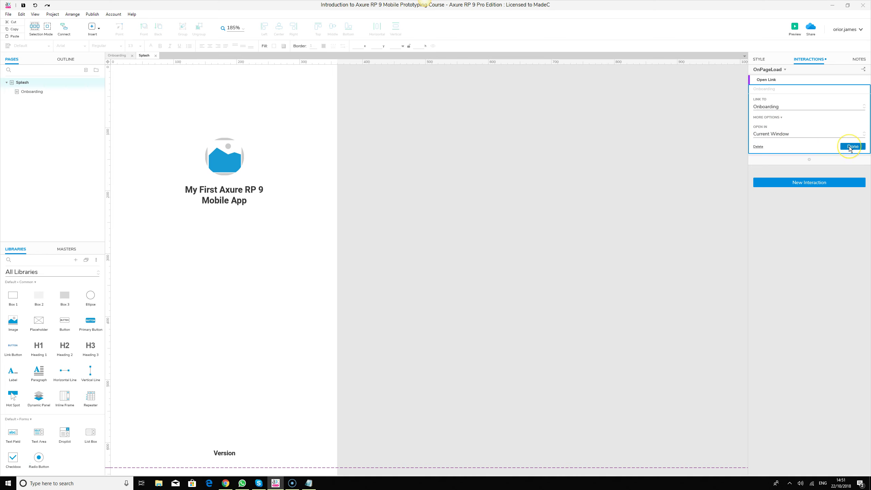
pyautogui.click(784, 107)
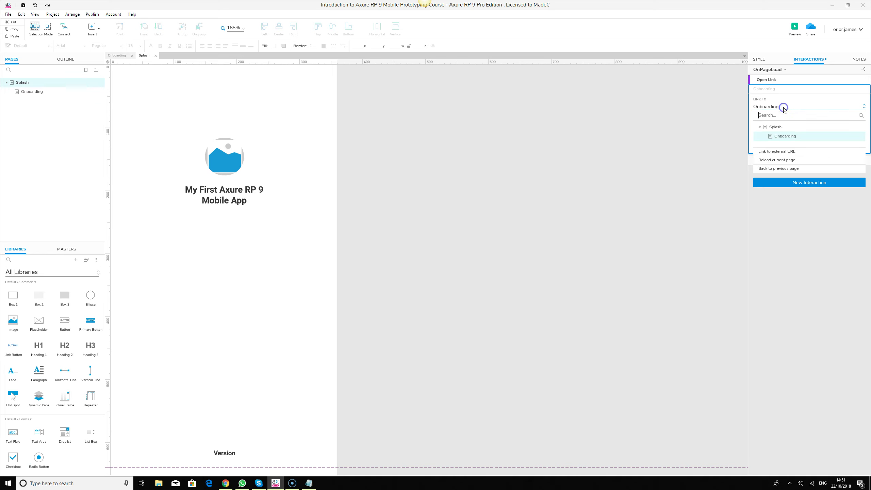
pyautogui.click(784, 108)
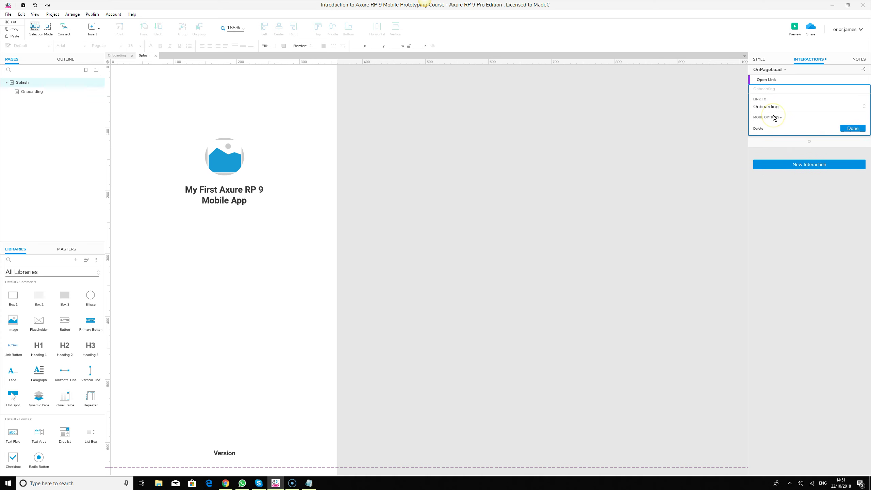
pyautogui.click(852, 146)
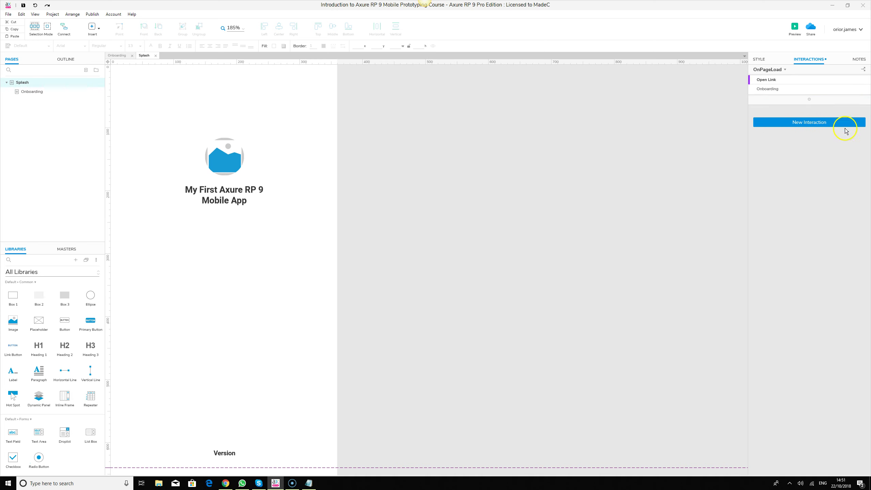
# Step: Add a 1000 ms Wait action and move it ahead of Open Link in OnPageLoad
pyautogui.click(811, 100)
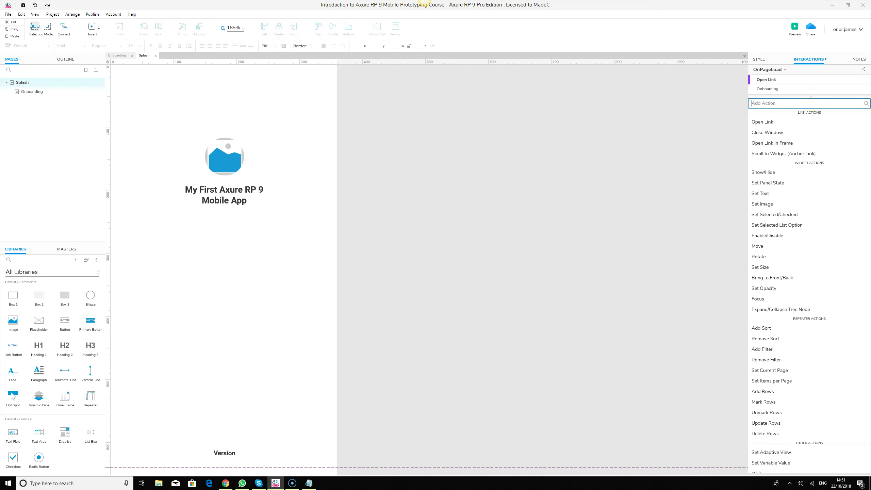
pyautogui.scroll(-1, 792, 340)
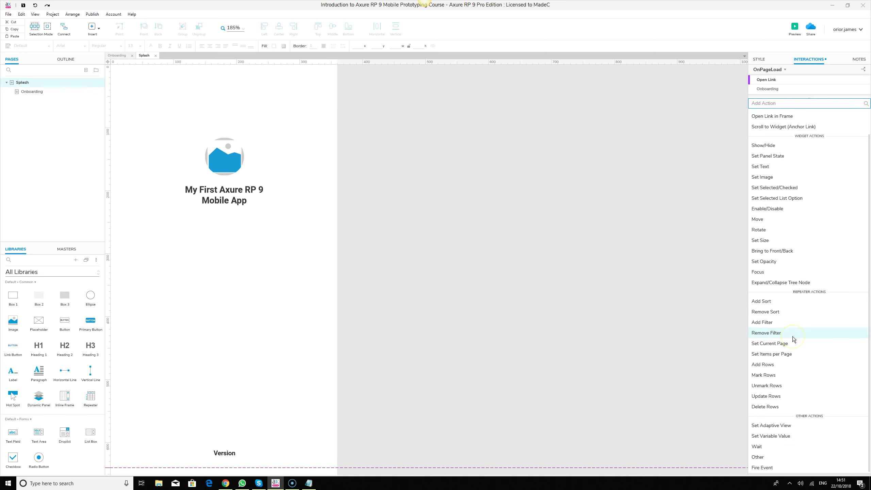
pyautogui.click(758, 446)
pyautogui.moveTo(767, 107); pyautogui.dragTo(786, 90)
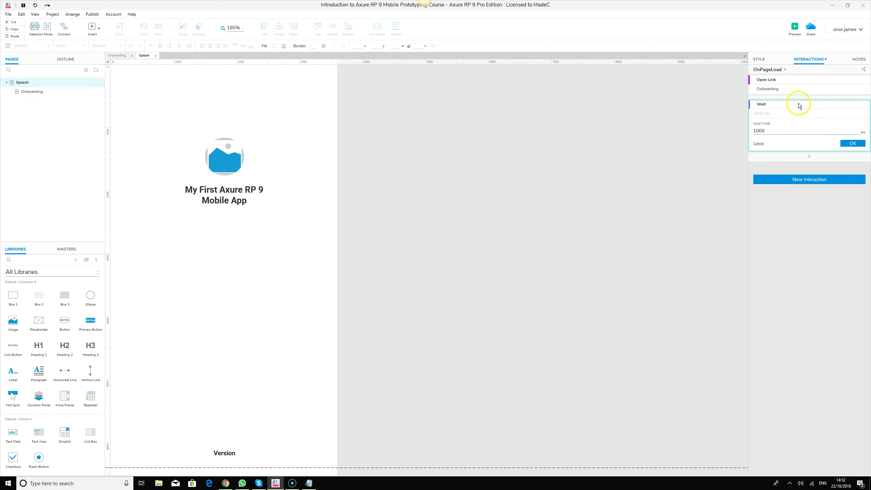
pyautogui.rightClick(798, 104)
pyautogui.click(820, 107)
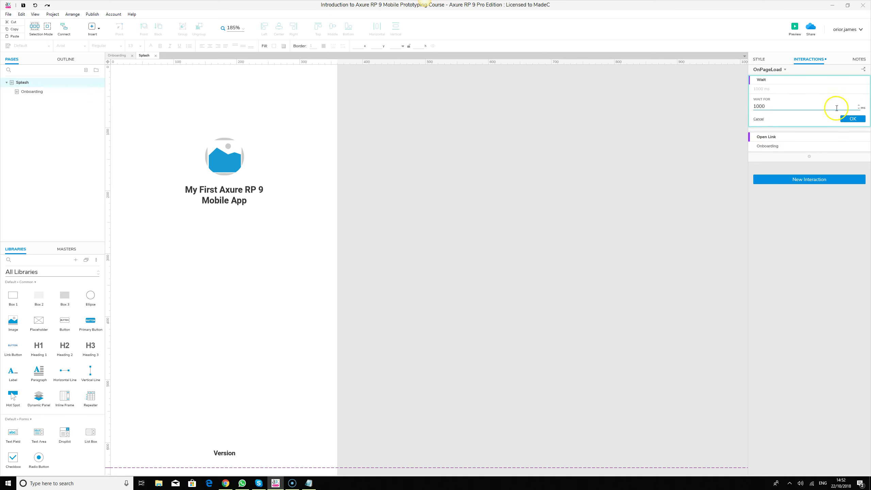
pyautogui.click(789, 106)
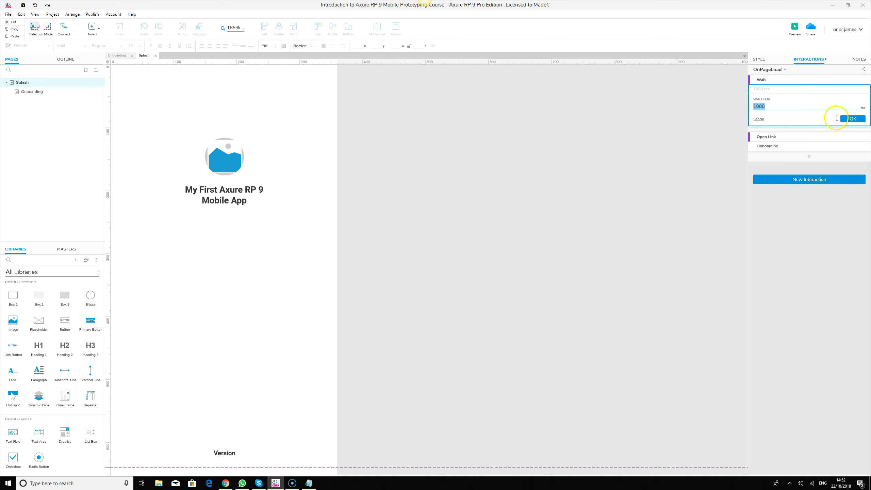
pyautogui.click(854, 119)
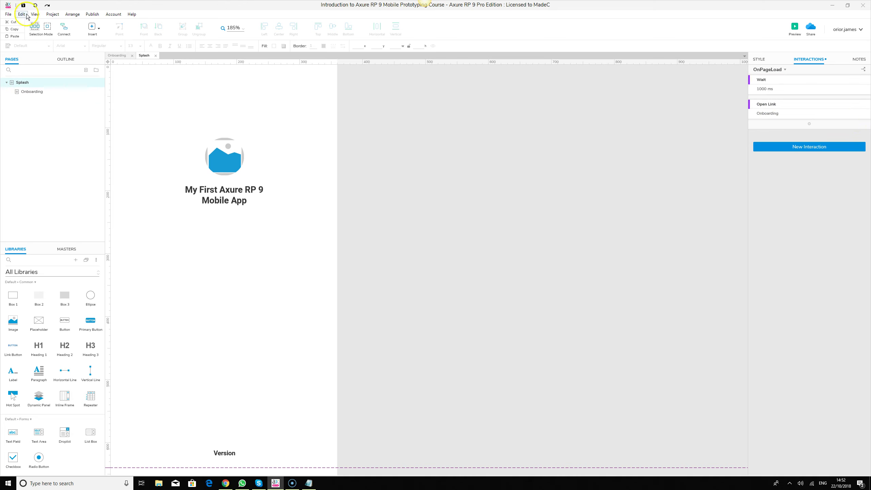
# Step: Preview in Chrome, watch Splash redirect to the empty Onboarding page, then reopen Onboarding in Axure
pyautogui.click(13, 17)
pyautogui.click(24, 56)
pyautogui.click(794, 27)
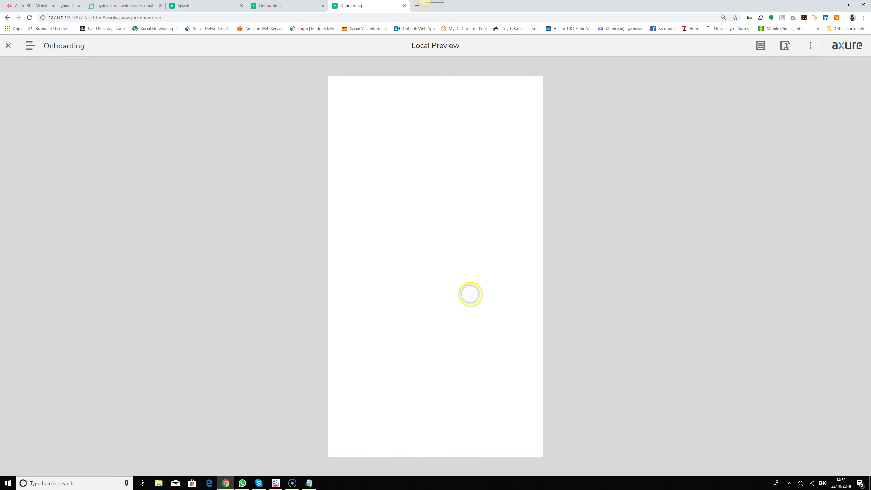
pyautogui.click(276, 484)
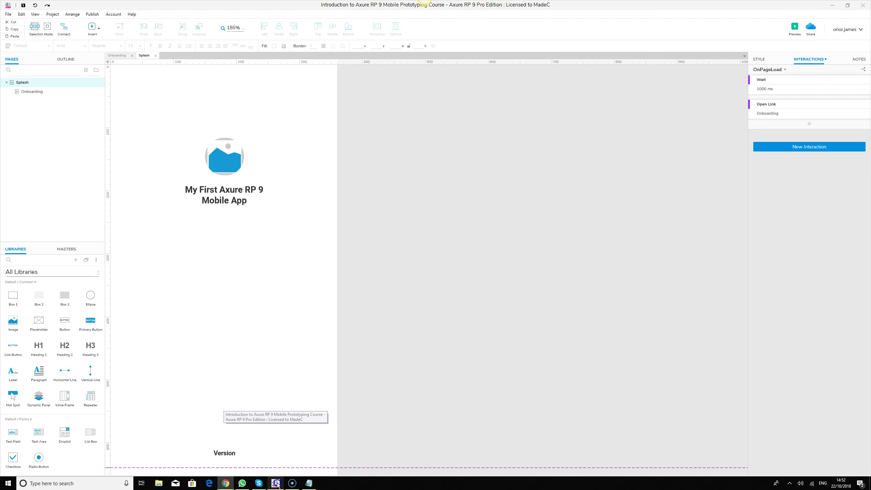
pyautogui.click(27, 91)
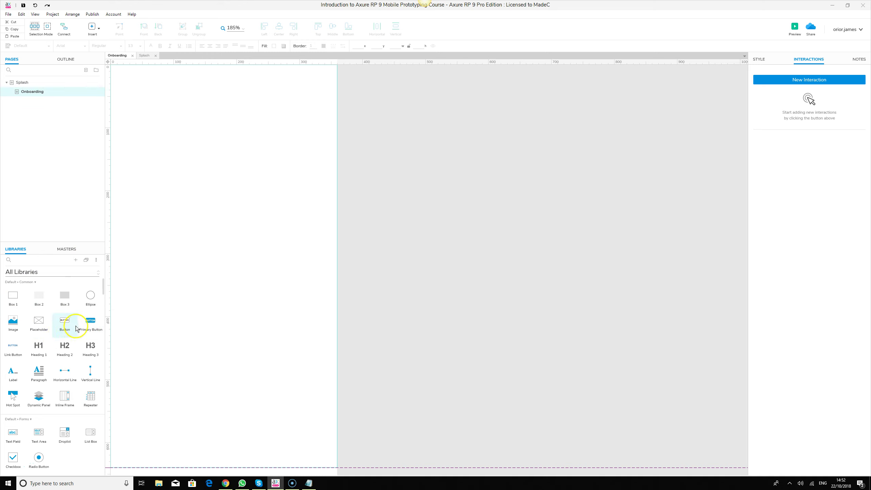
# Step: Add a Heading 1 reading 'This is My Axure RP 9 Mobile Onboarding Screen', narrowed to wrap onto five lines
pyautogui.moveTo(42, 347); pyautogui.dragTo(178, 156)
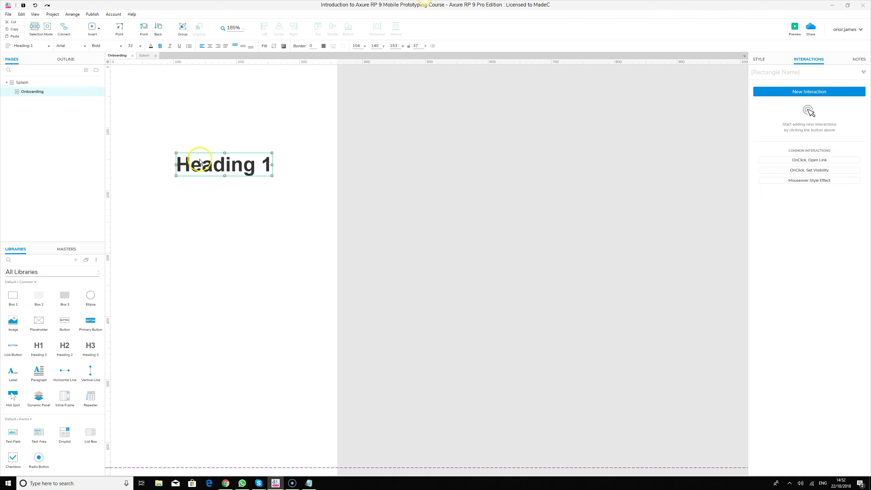
pyautogui.doubleClick(239, 166)
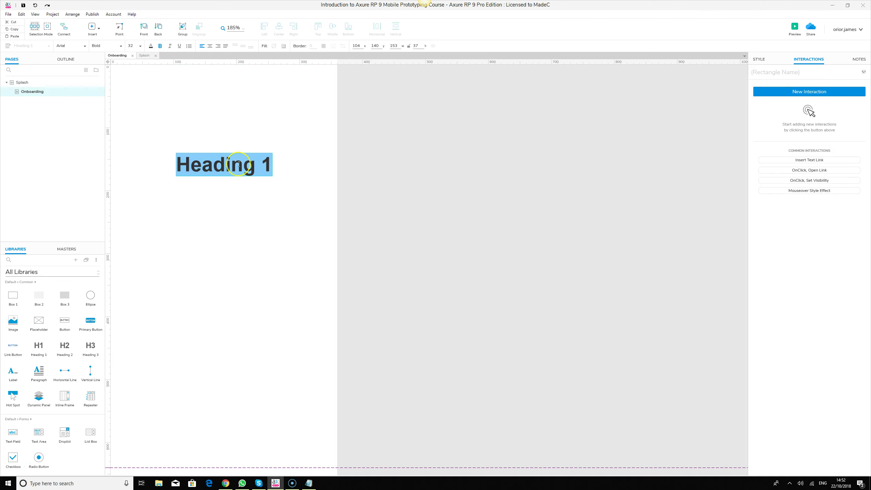
pyautogui.write('This i')
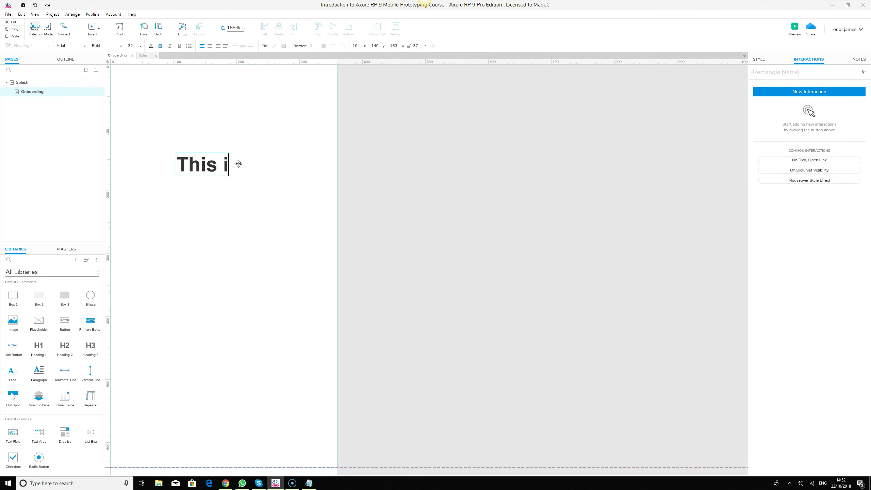
pyautogui.write('s')
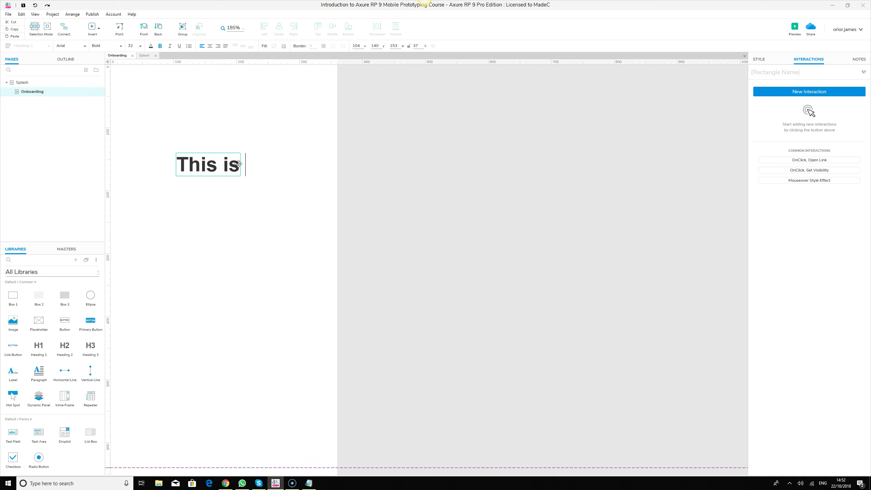
pyautogui.write(' My')
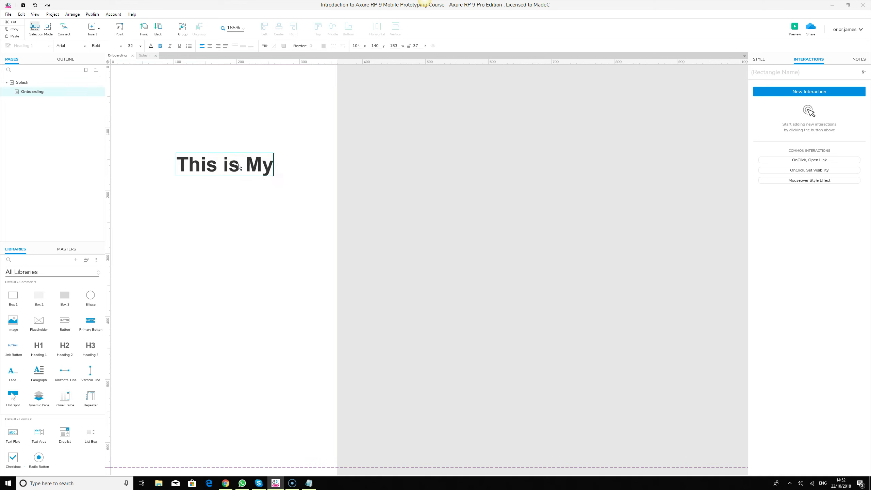
pyautogui.write(' Axure RP 9 M')
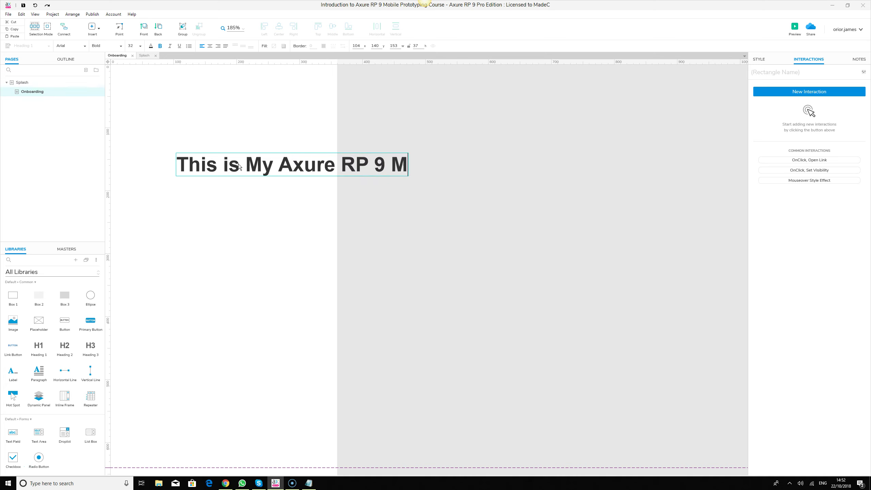
pyautogui.write('obile Onb')
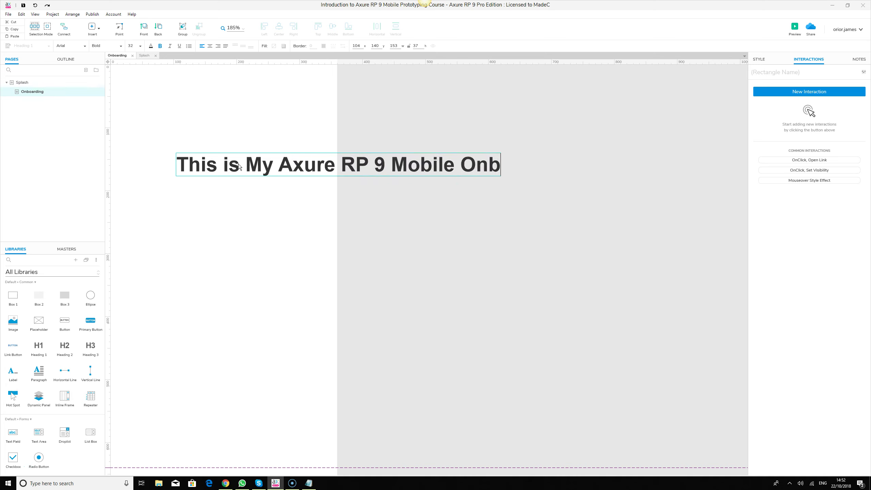
pyautogui.write('oarding')
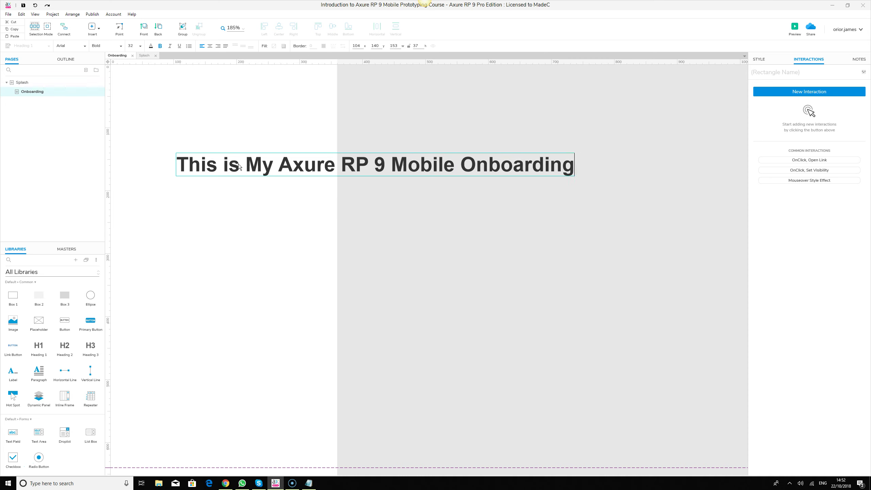
pyautogui.write(' Screen')
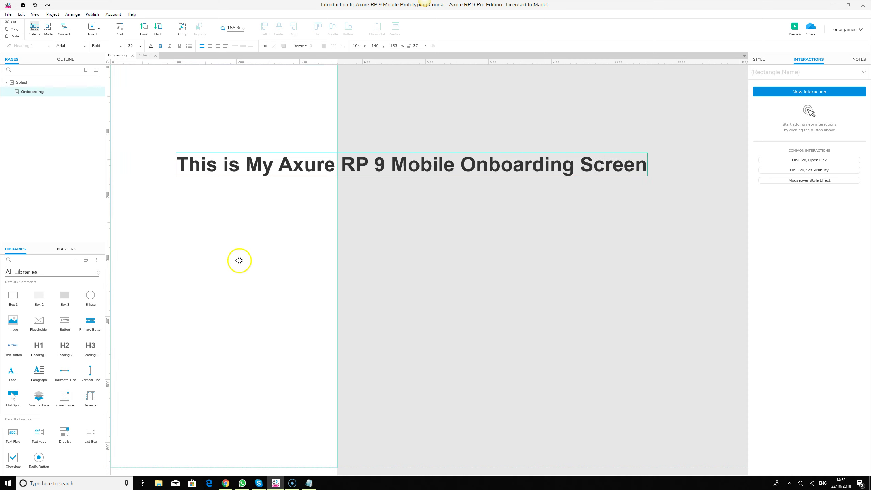
pyautogui.click(299, 265)
pyautogui.click(439, 165)
pyautogui.moveTo(648, 176); pyautogui.dragTo(289, 203)
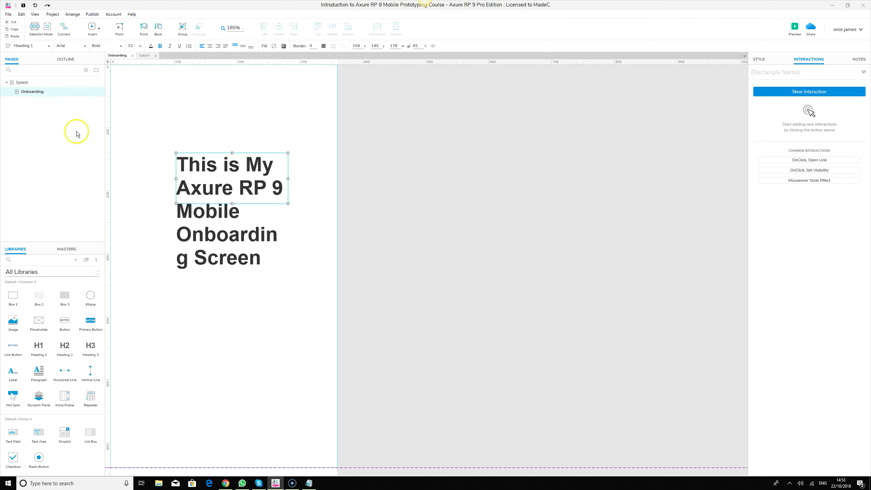
# Step: Preview from the Splash page, confirm Onboarding now shows the wrapped heading, then return to Axure
pyautogui.click(25, 83)
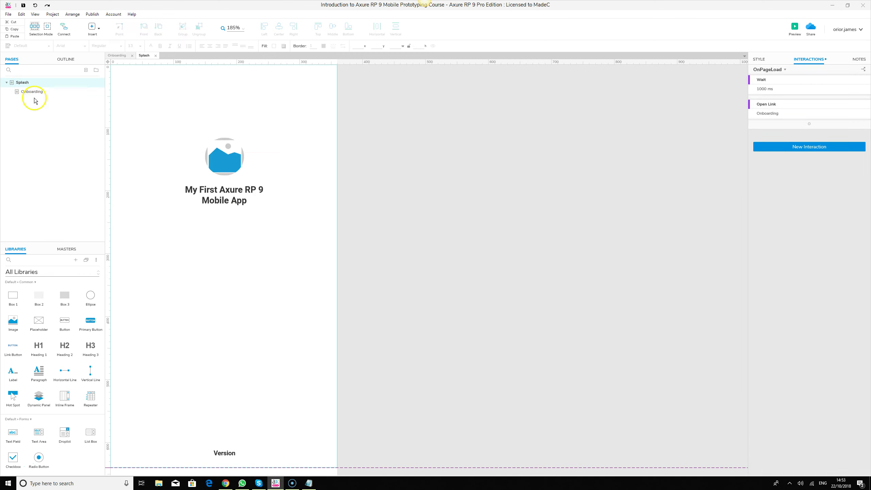
pyautogui.click(796, 27)
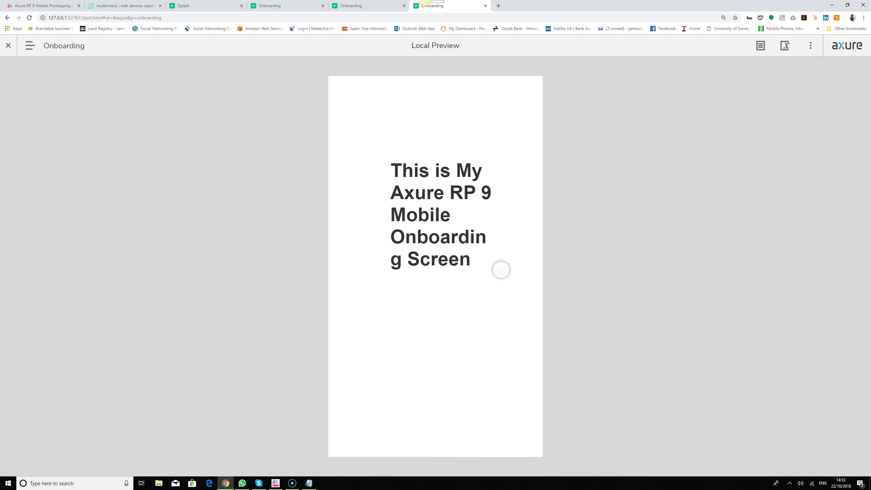
pyautogui.click(422, 326)
pyautogui.click(276, 483)
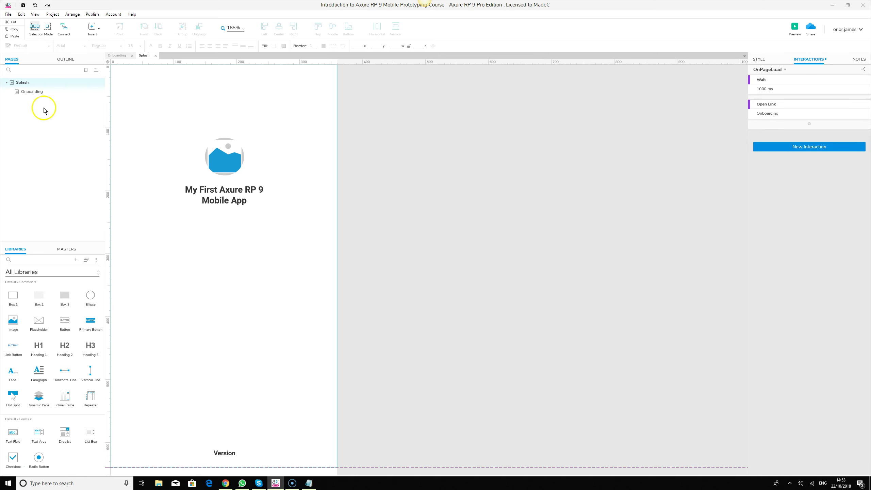
# Step: Delete the wrapped heading from the Onboarding page, leaving its canvas blank
pyautogui.doubleClick(31, 92)
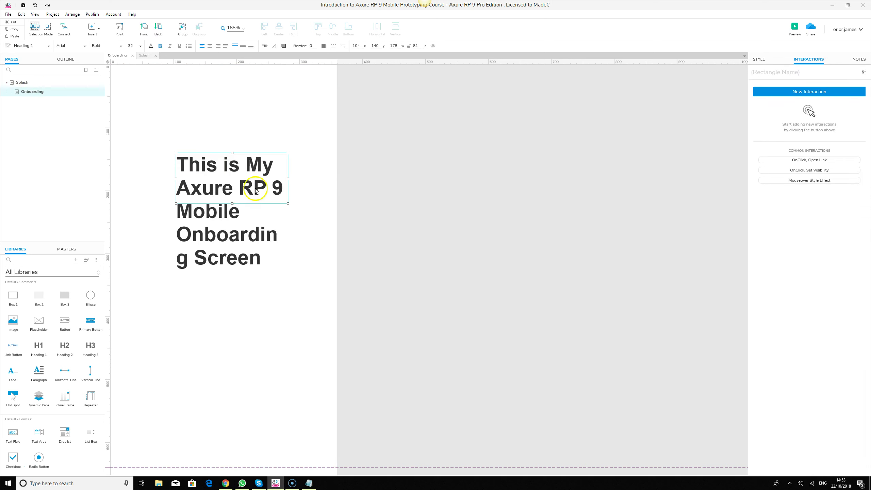
pyautogui.click(389, 203)
pyautogui.click(264, 169)
pyautogui.press('Delete')
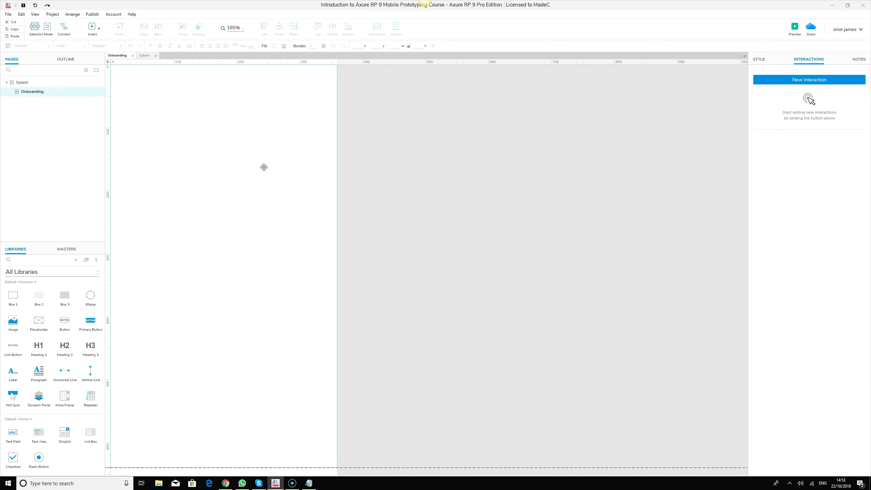